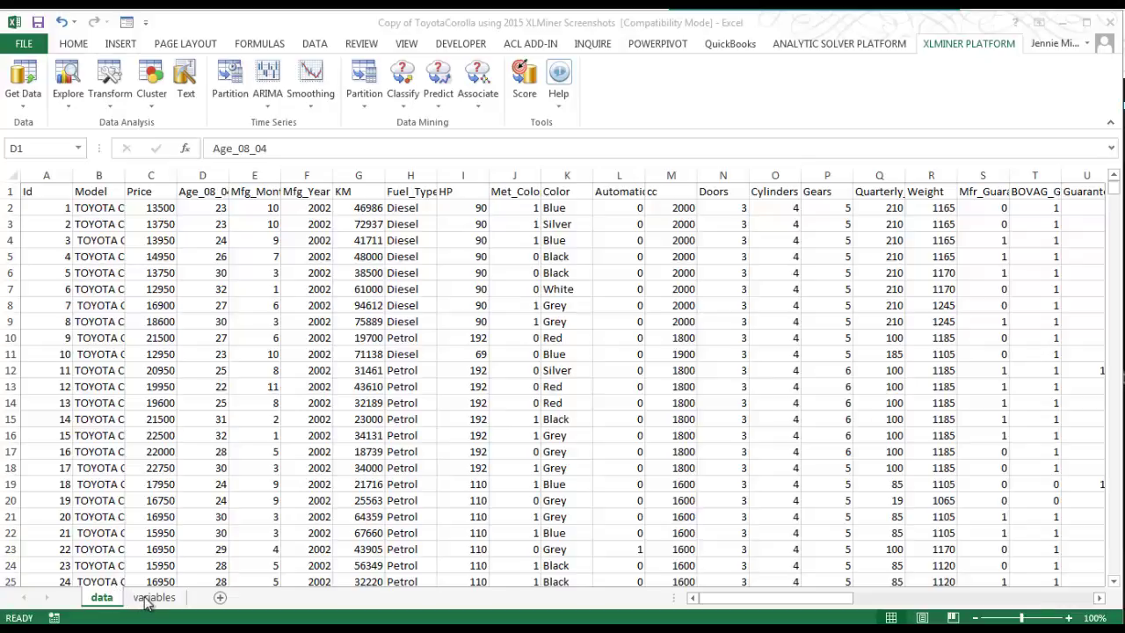
- Check the variable descriptions sheet, then return to the Toyota Corolla data sheet
{"action": "left_click", "coordinate": [152, 598]}
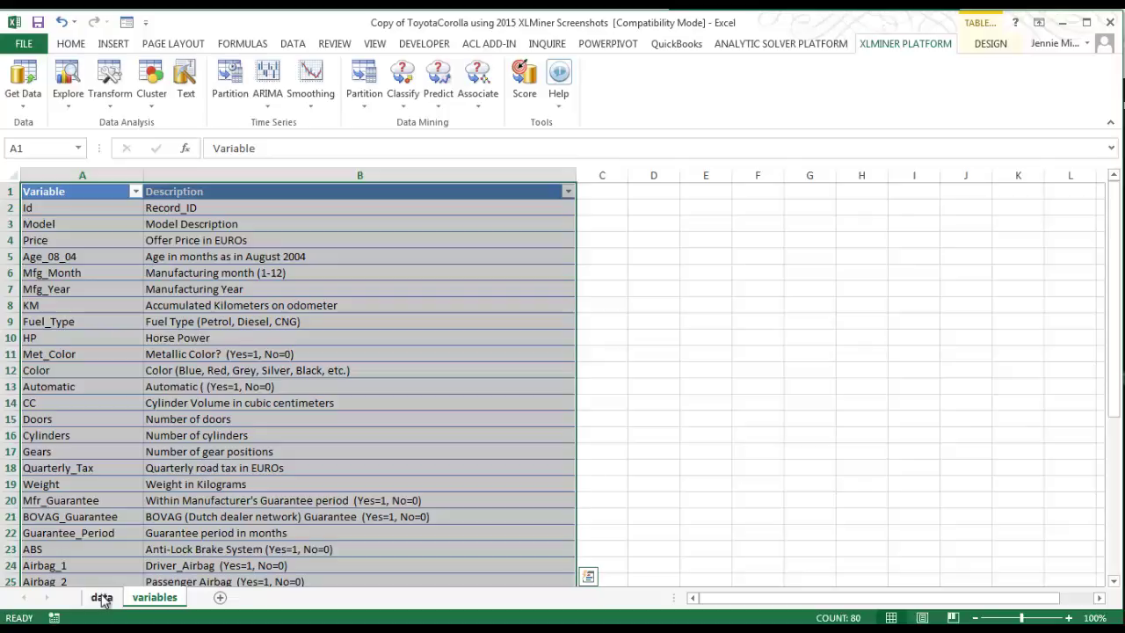
{"action": "left_click", "coordinate": [103, 600]}
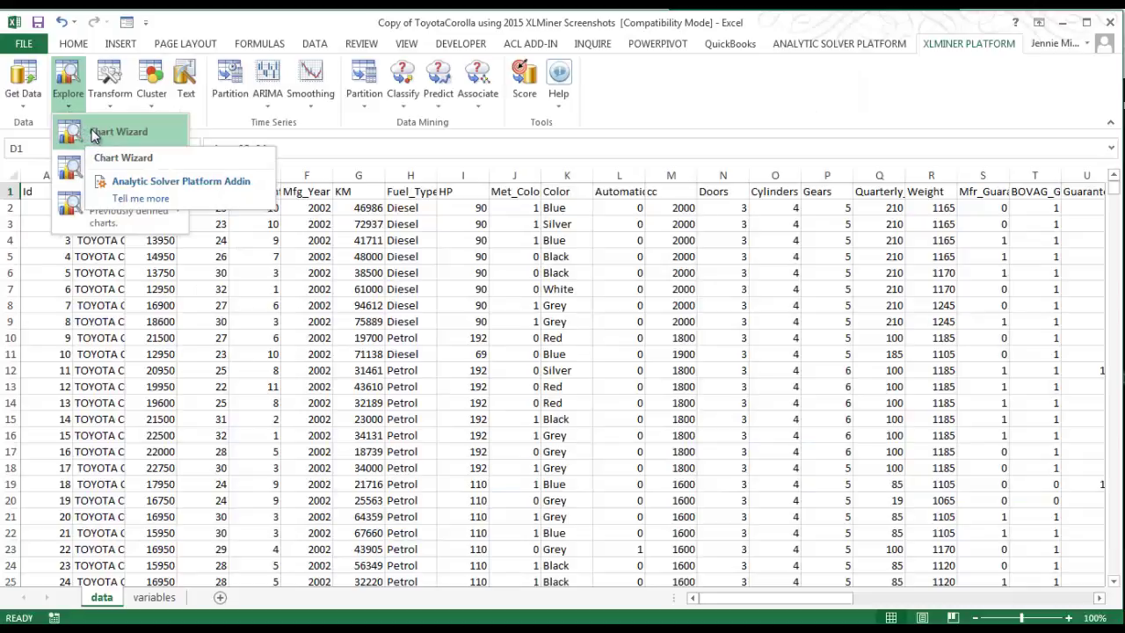
- Start a new Chart Wizard boxplot with Price on the vertical axis
{"action": "left_click", "coordinate": [94, 133]}
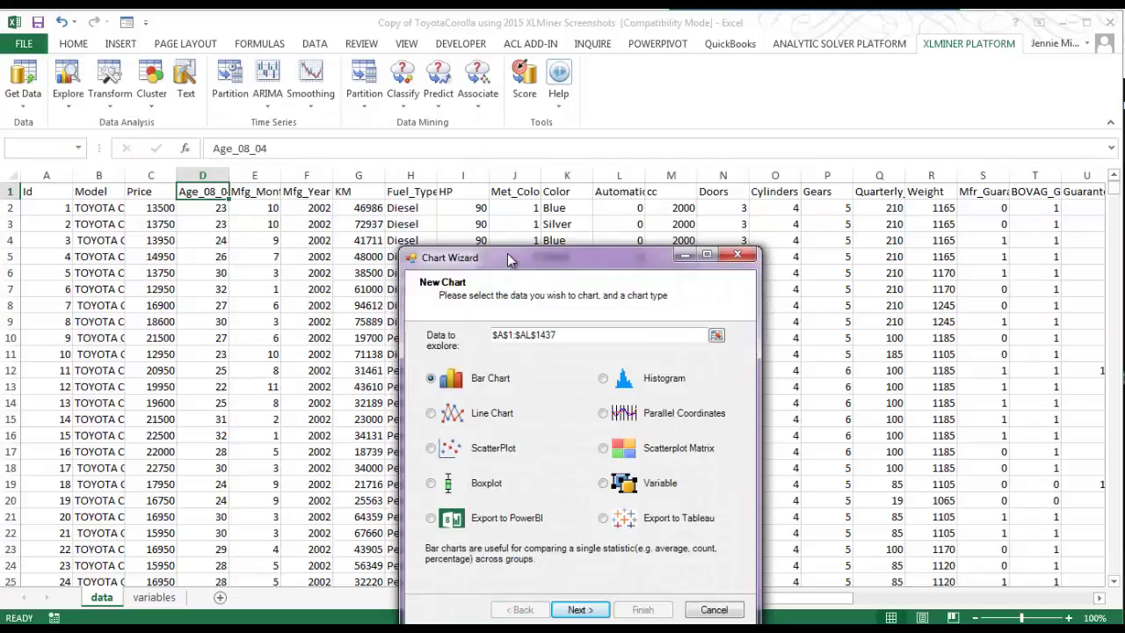
{"action": "left_click_drag", "start_coordinate": [504, 247], "coordinate": [496, 137]}
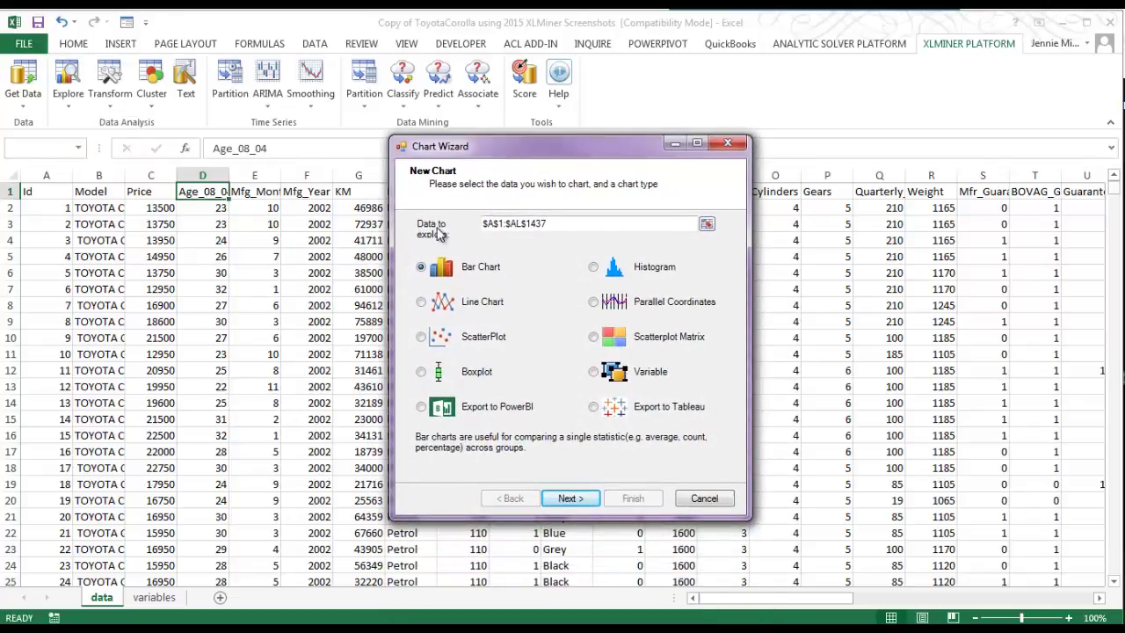
{"action": "left_click", "coordinate": [422, 372]}
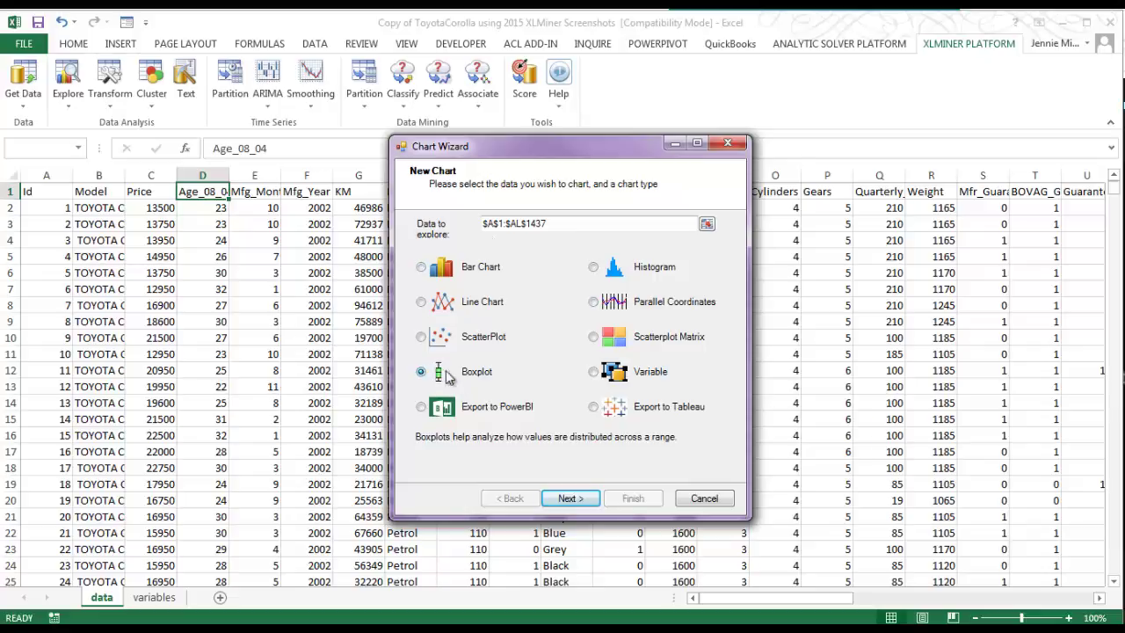
{"action": "left_click", "coordinate": [583, 499]}
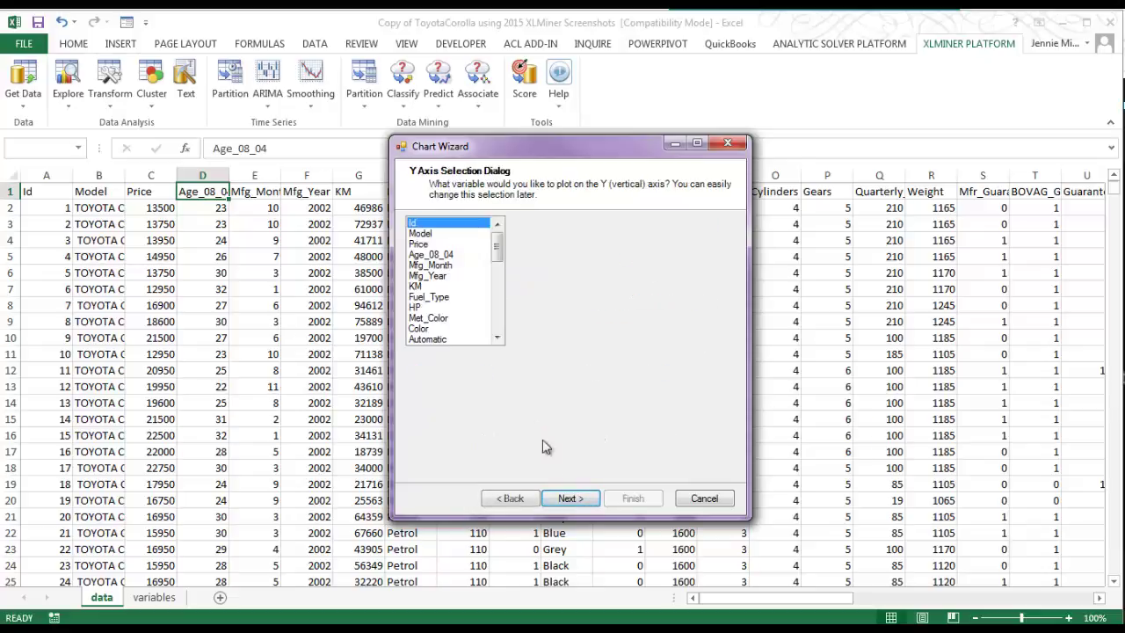
{"action": "left_click", "coordinate": [428, 245]}
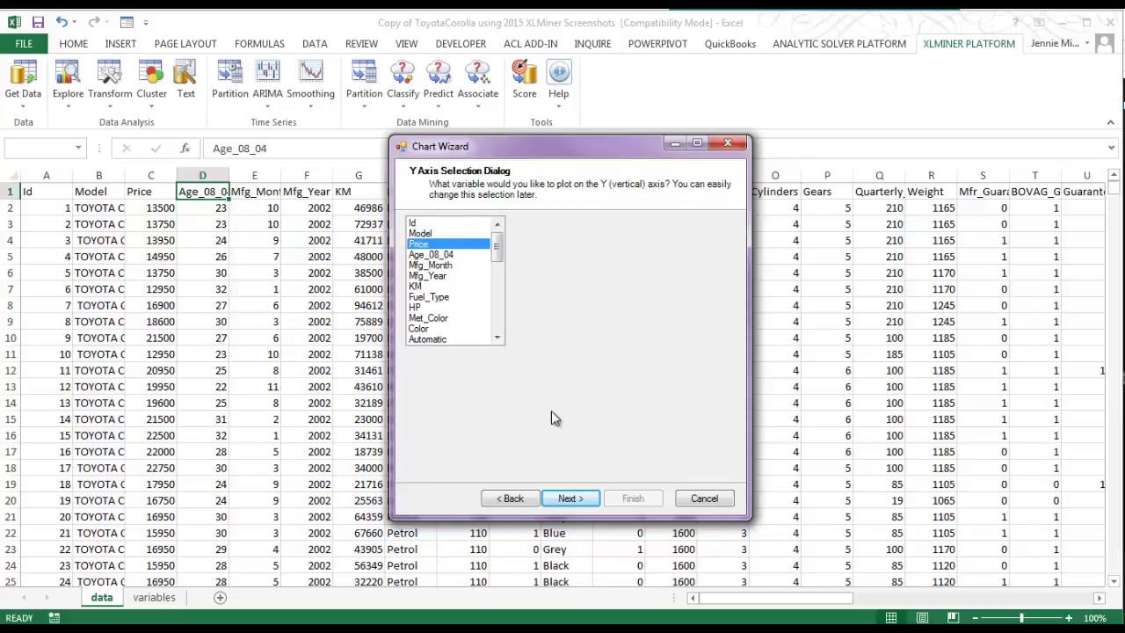
- Group the boxes by Automatic_airco on the horizontal axis and generate the chart
{"action": "left_click", "coordinate": [576, 499]}
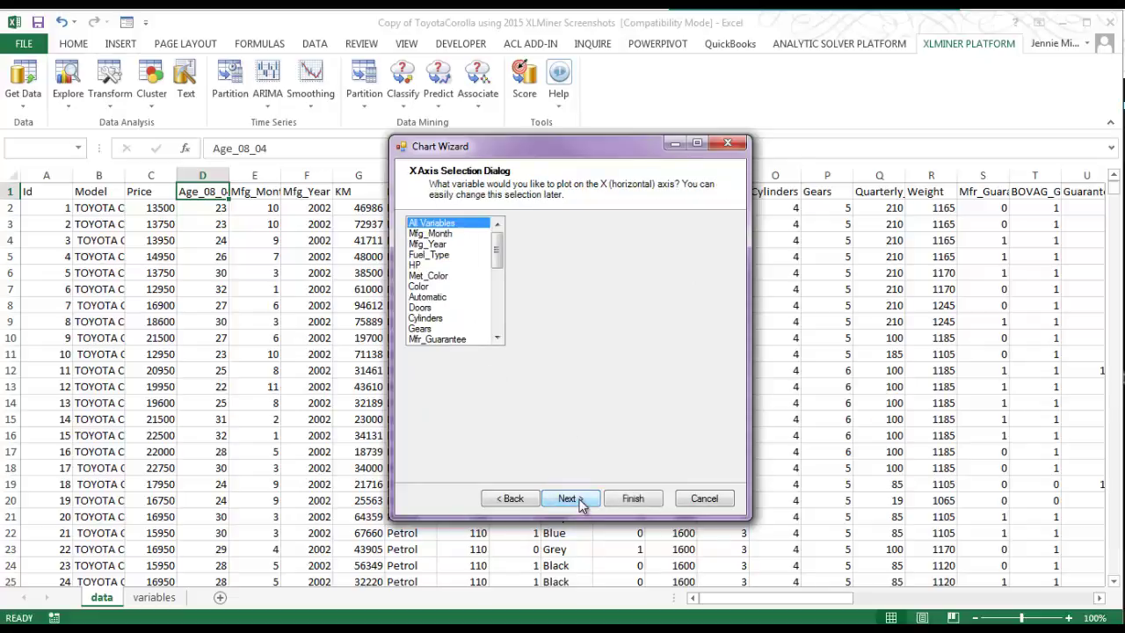
{"action": "left_click_drag", "start_coordinate": [497, 256], "coordinate": [497, 281]}
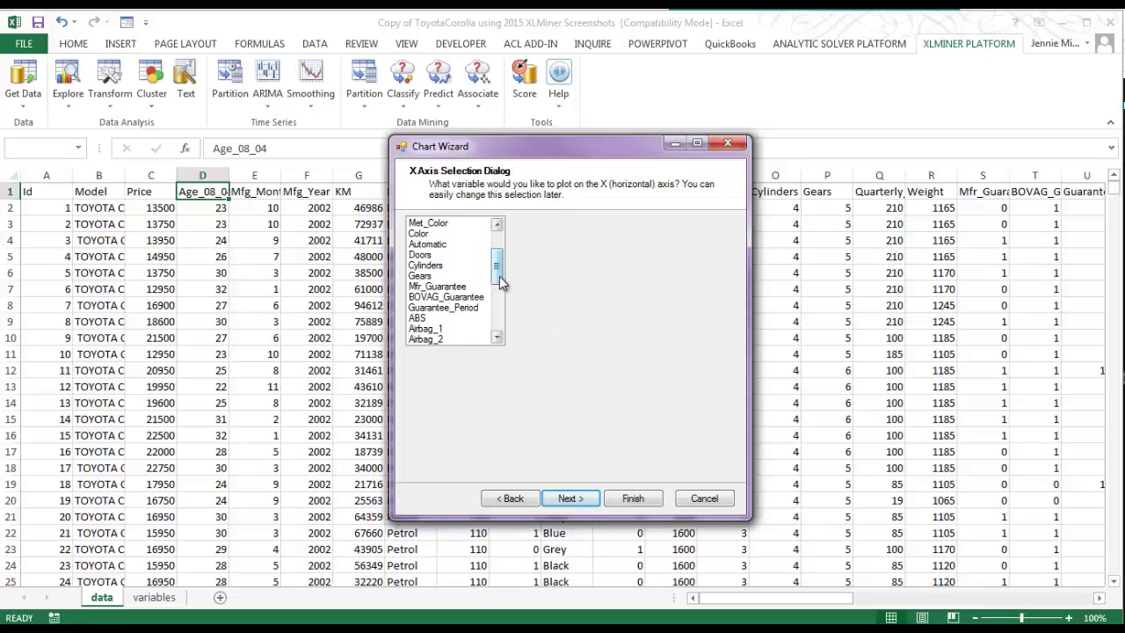
{"action": "left_click_drag", "start_coordinate": [499, 276], "coordinate": [496, 292]}
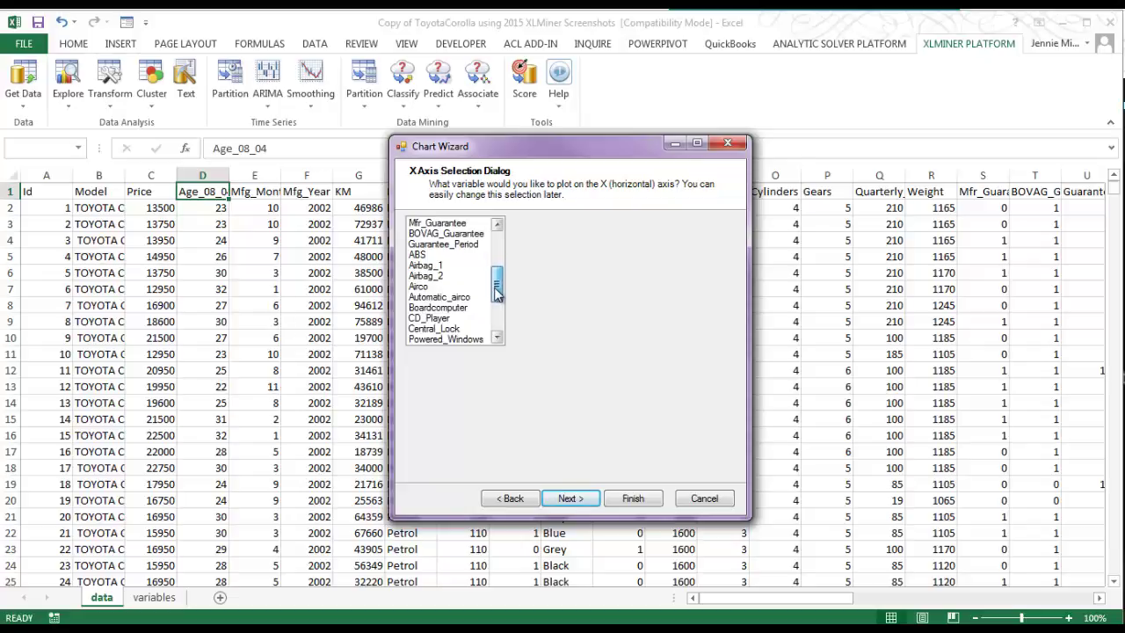
{"action": "left_click", "coordinate": [457, 299]}
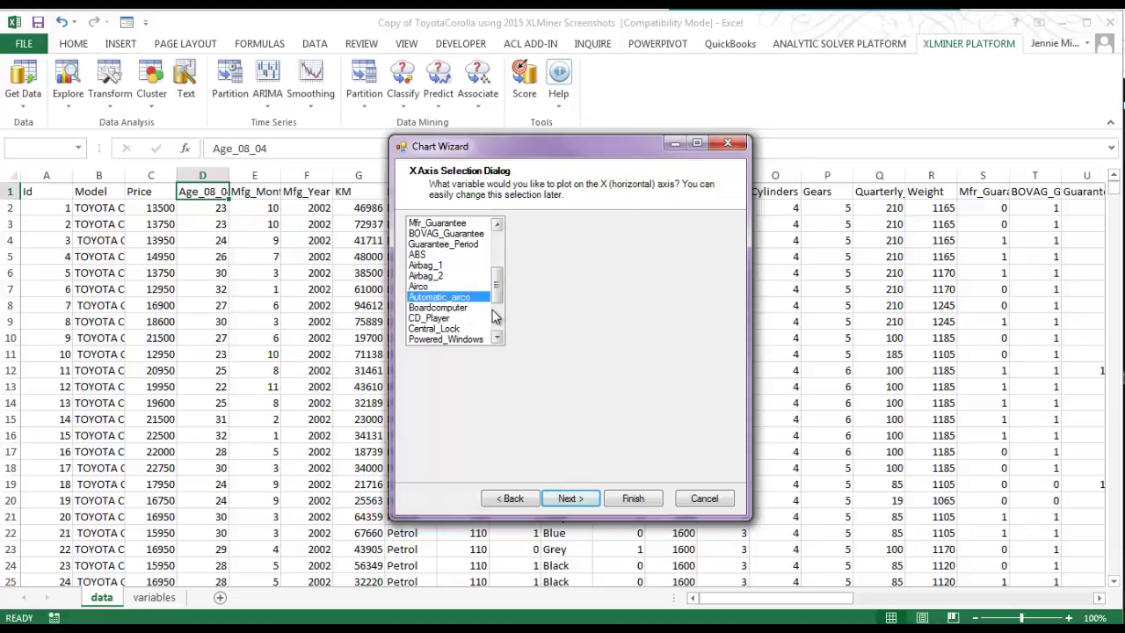
{"action": "left_click", "coordinate": [576, 497]}
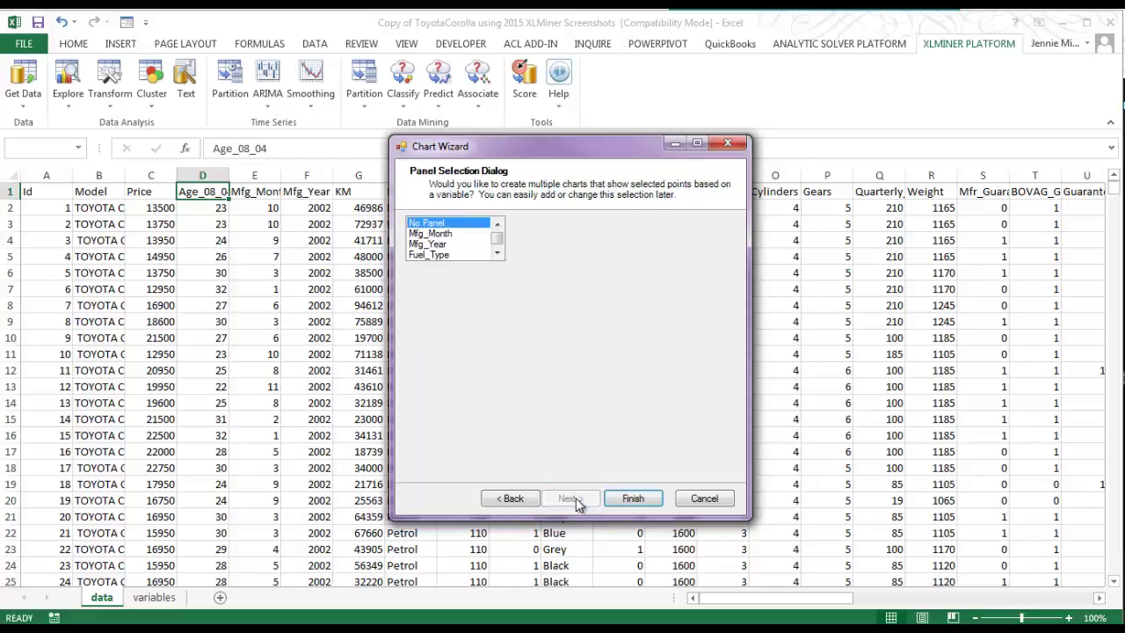
{"action": "left_click", "coordinate": [634, 500]}
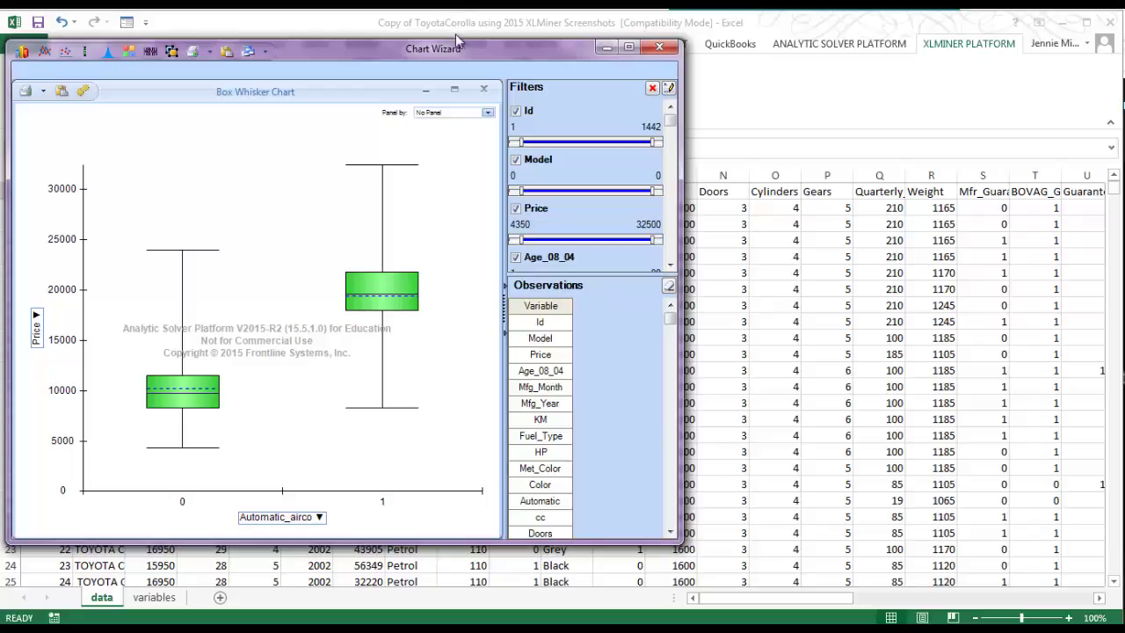
- Move the Price-by-Automatic_airco chart window right to uncover the ribbon and columns A–D
{"action": "left_click_drag", "start_coordinate": [463, 45], "coordinate": [696, 64]}
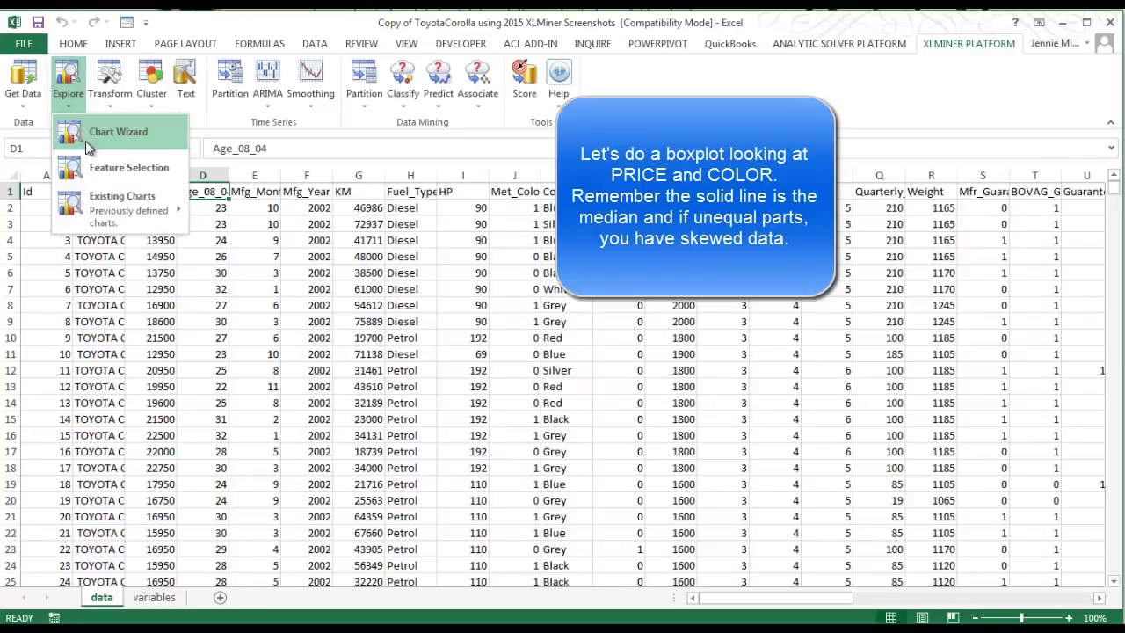
- Start another Chart Wizard boxplot with Price on the vertical axis
{"action": "left_click", "coordinate": [85, 140]}
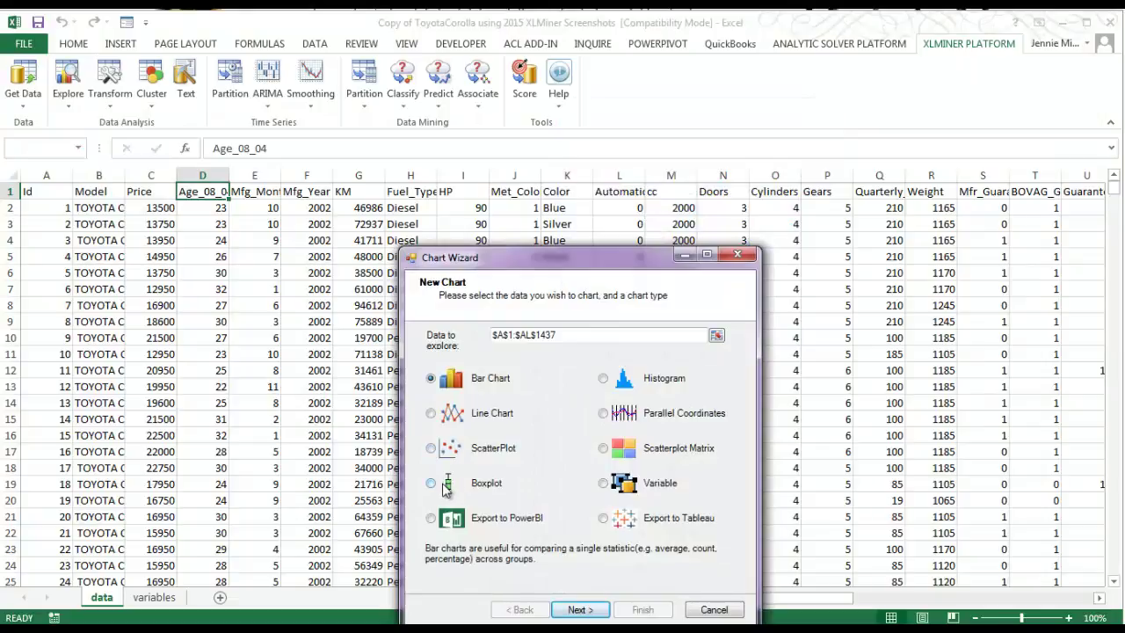
{"action": "left_click", "coordinate": [431, 484]}
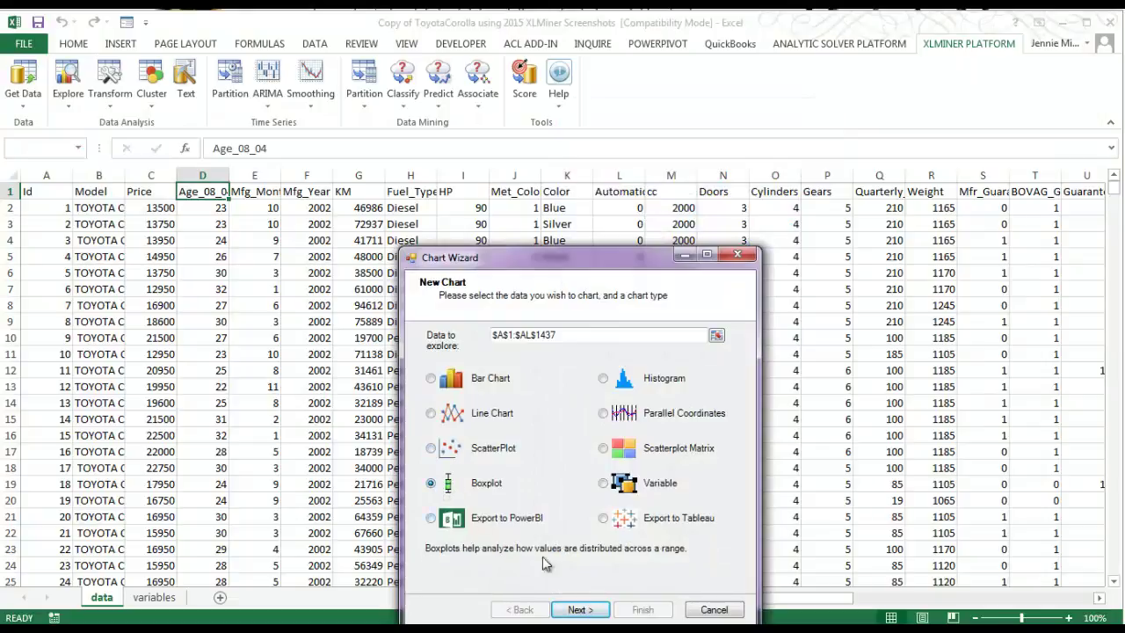
{"action": "left_click", "coordinate": [583, 610]}
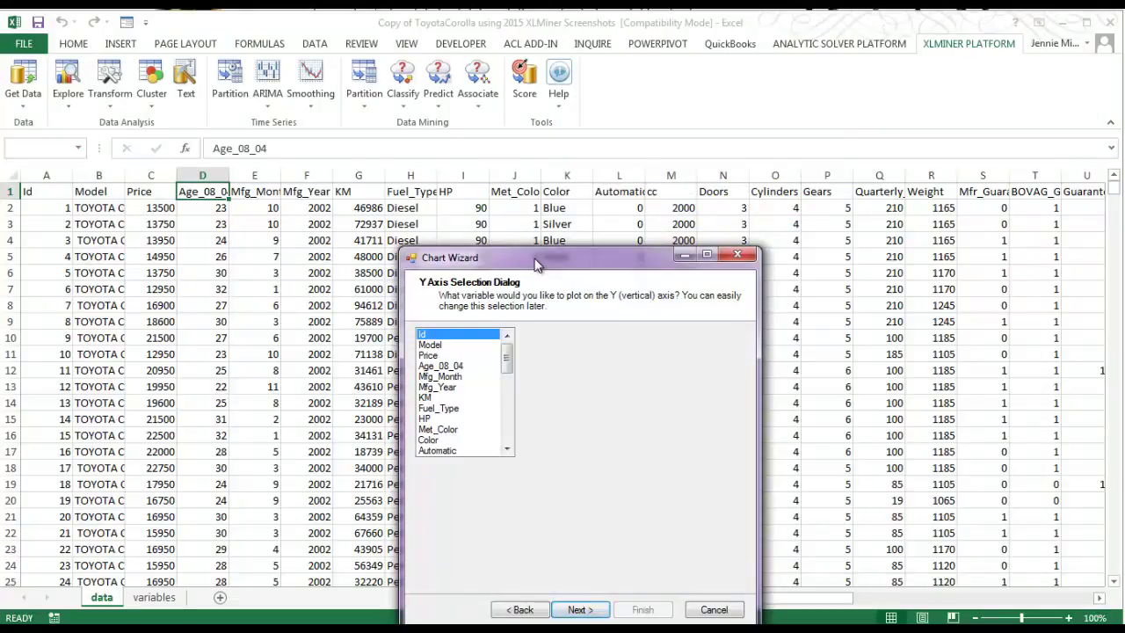
{"action": "left_click_drag", "start_coordinate": [535, 259], "coordinate": [549, 169]}
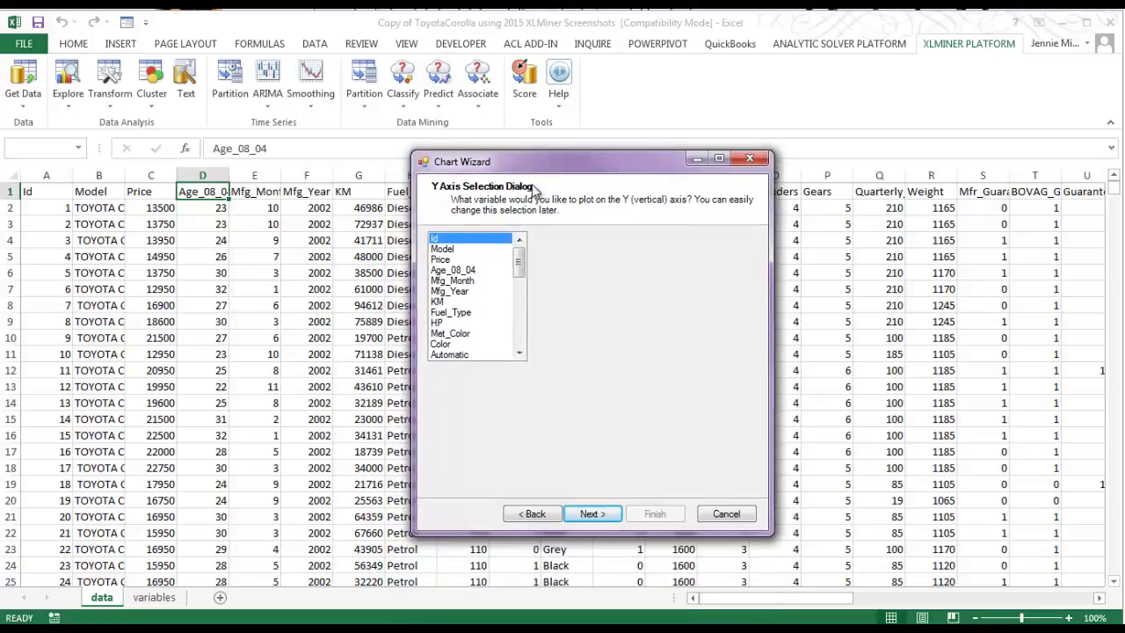
{"action": "left_click", "coordinate": [443, 261]}
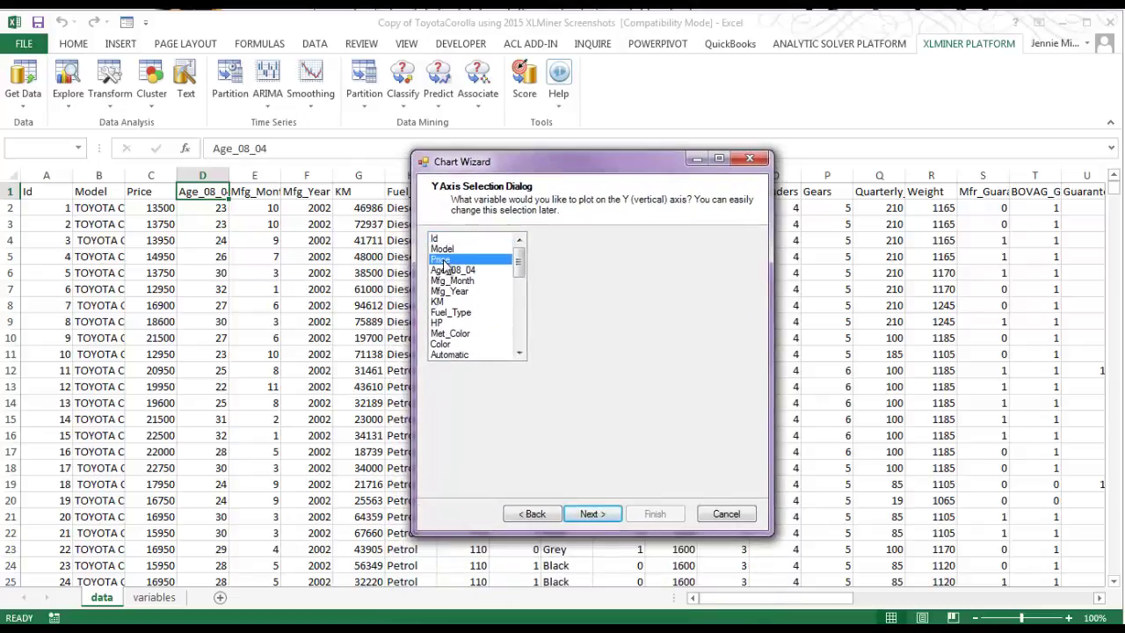
- Group the boxes by Color on the horizontal axis and generate the chart
{"action": "left_click", "coordinate": [594, 511]}
{"action": "left_click", "coordinate": [456, 302]}
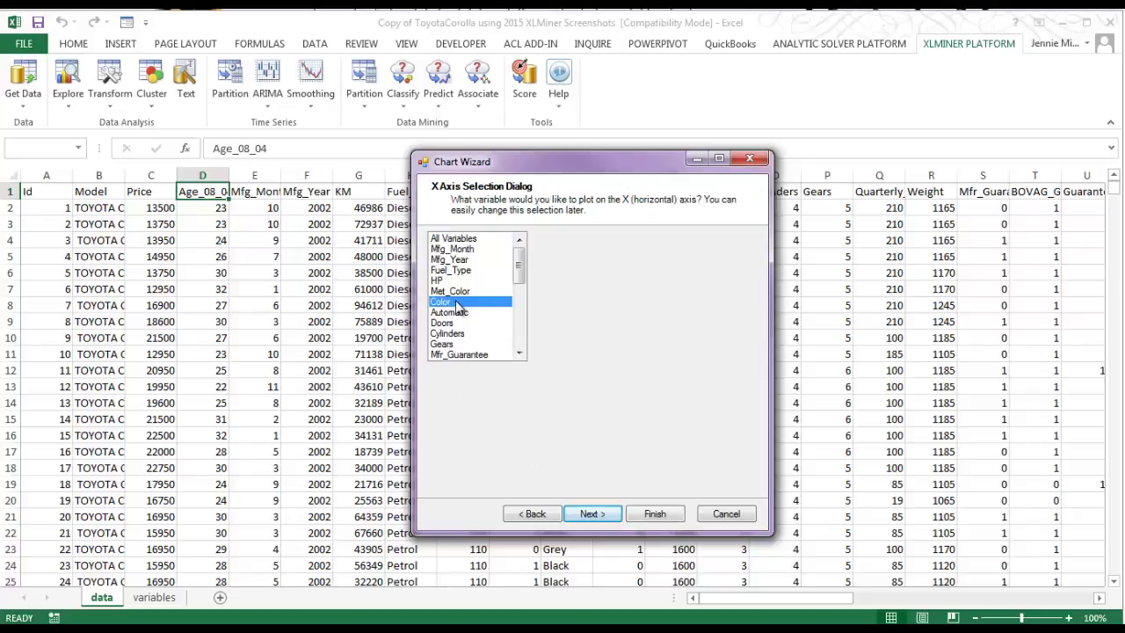
{"action": "left_click", "coordinate": [601, 516]}
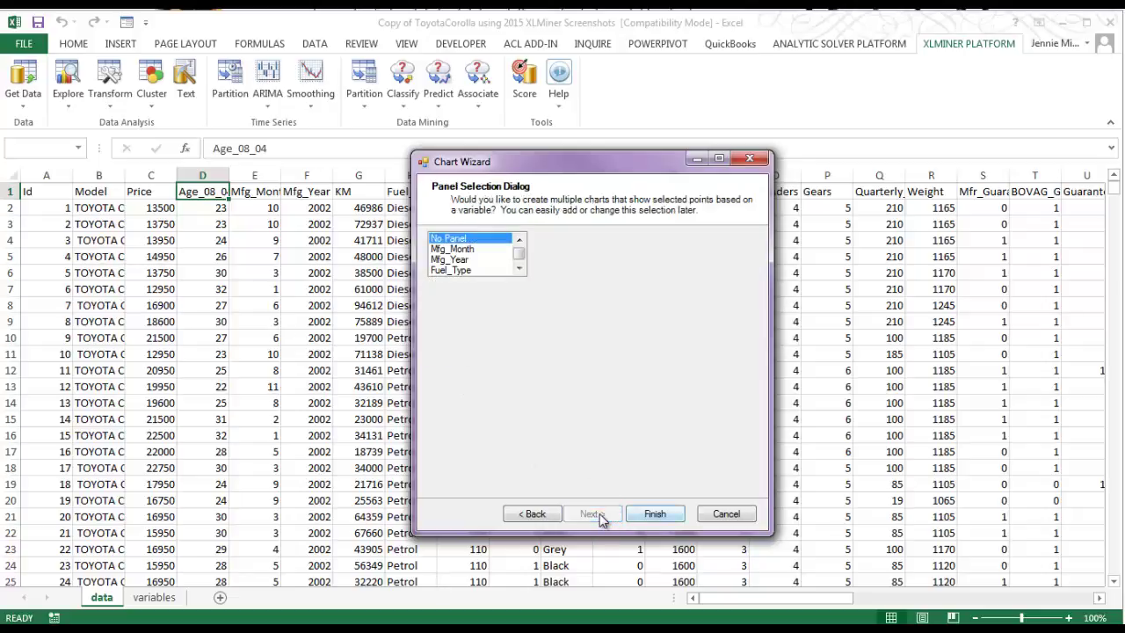
{"action": "left_click", "coordinate": [655, 514]}
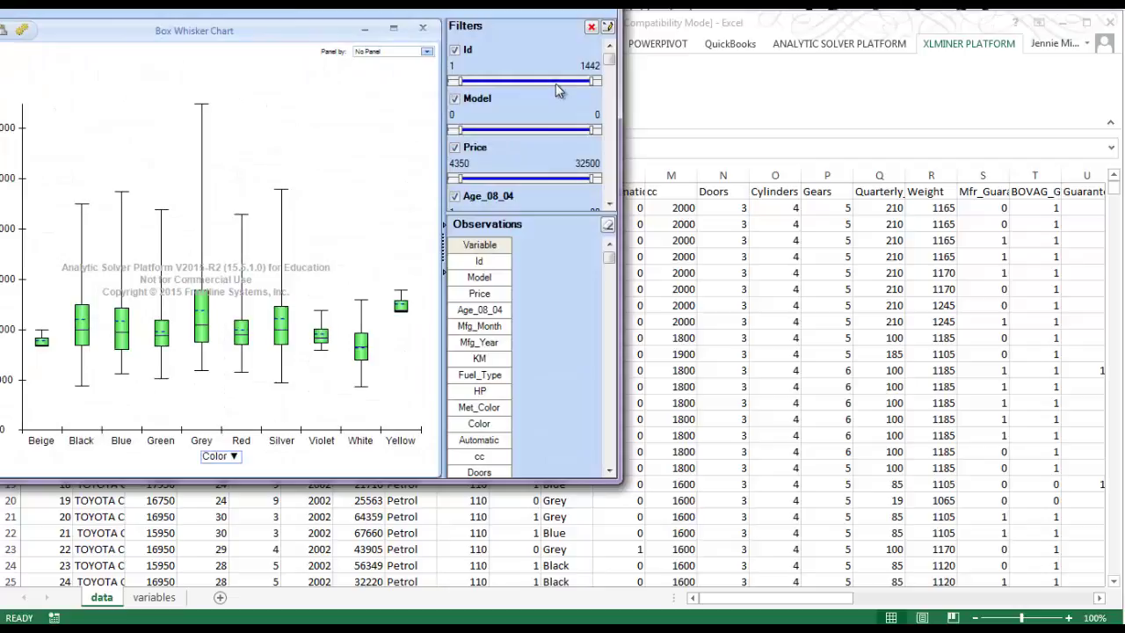
- Enlarge the Price-by-Color chart window to fill the screen so all ten colour boxes show
{"action": "mouse_move", "coordinate": [621, 149]}
{"action": "left_mouse_down"}
{"action": "mouse_move", "coordinate": [927, 188]}
{"action": "mouse_move", "coordinate": [1103, 189]}
{"action": "left_mouse_up"}
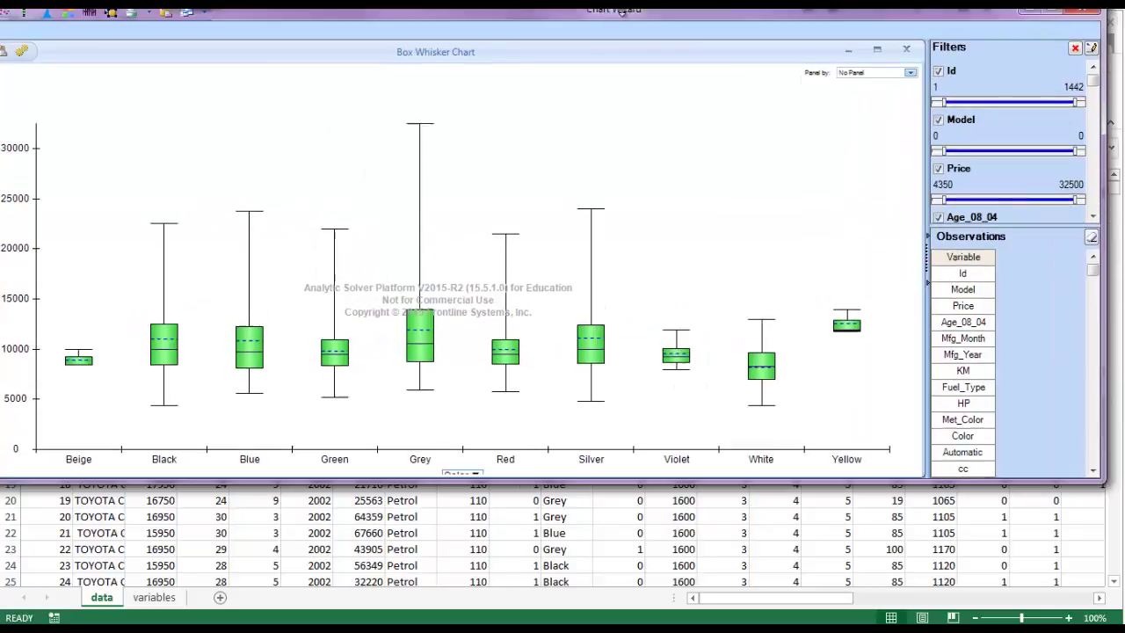
{"action": "left_click_drag", "start_coordinate": [580, 9], "coordinate": [580, 26]}
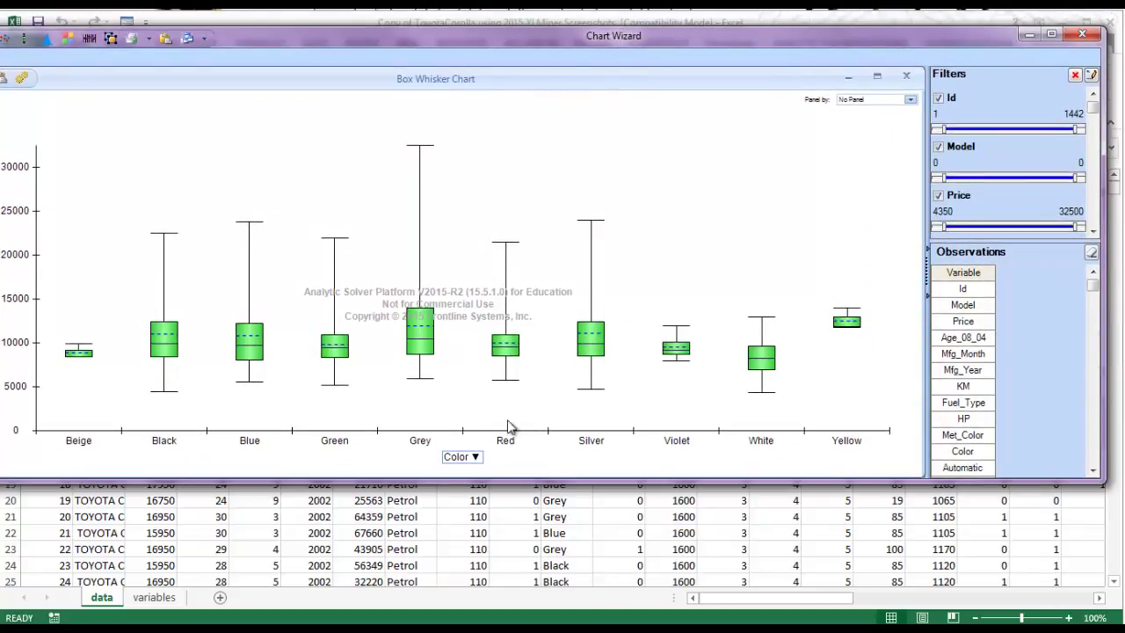
{"action": "left_click_drag", "start_coordinate": [518, 479], "coordinate": [532, 604]}
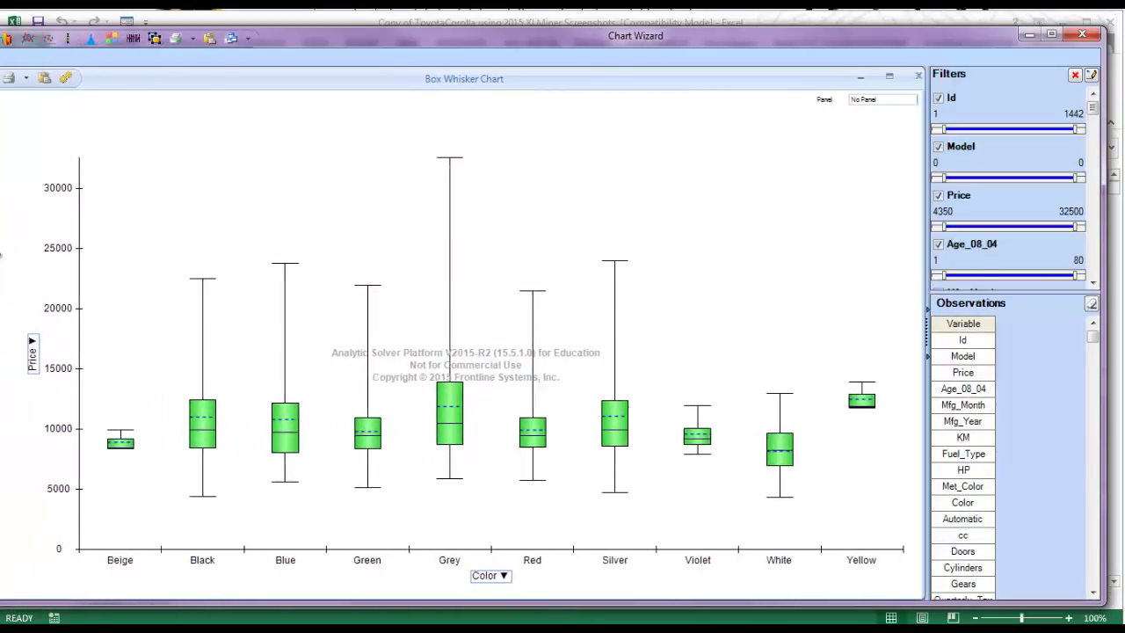
{"action": "left_click_drag", "start_coordinate": [1, 274], "coordinate": [11, 274]}
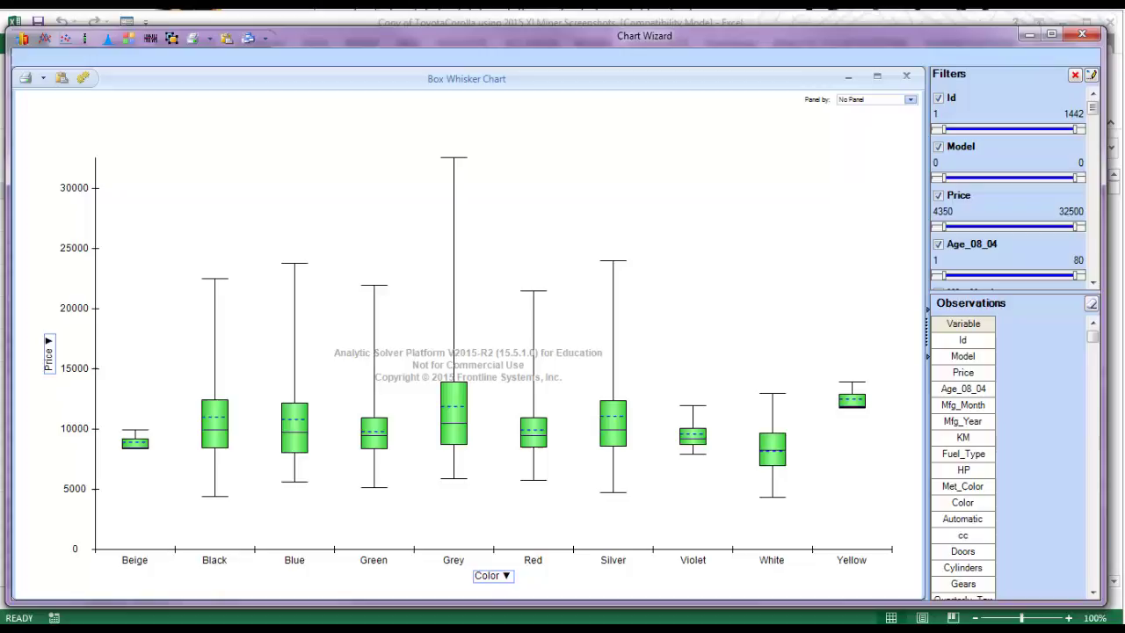
{"action": "mouse_move", "coordinate": [0, 96]}
{"action": "left_mouse_down"}
{"action": "mouse_move", "coordinate": [648, 31]}
{"action": "mouse_move", "coordinate": [683, 41]}
{"action": "left_mouse_up"}
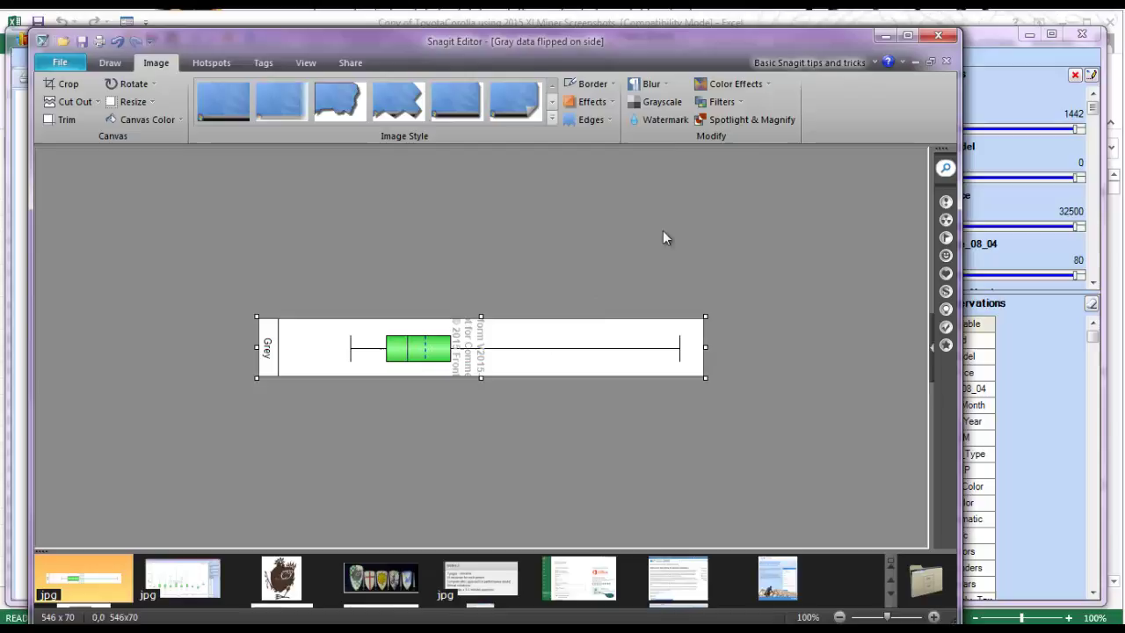
{"action": "left_click", "coordinate": [884, 39]}
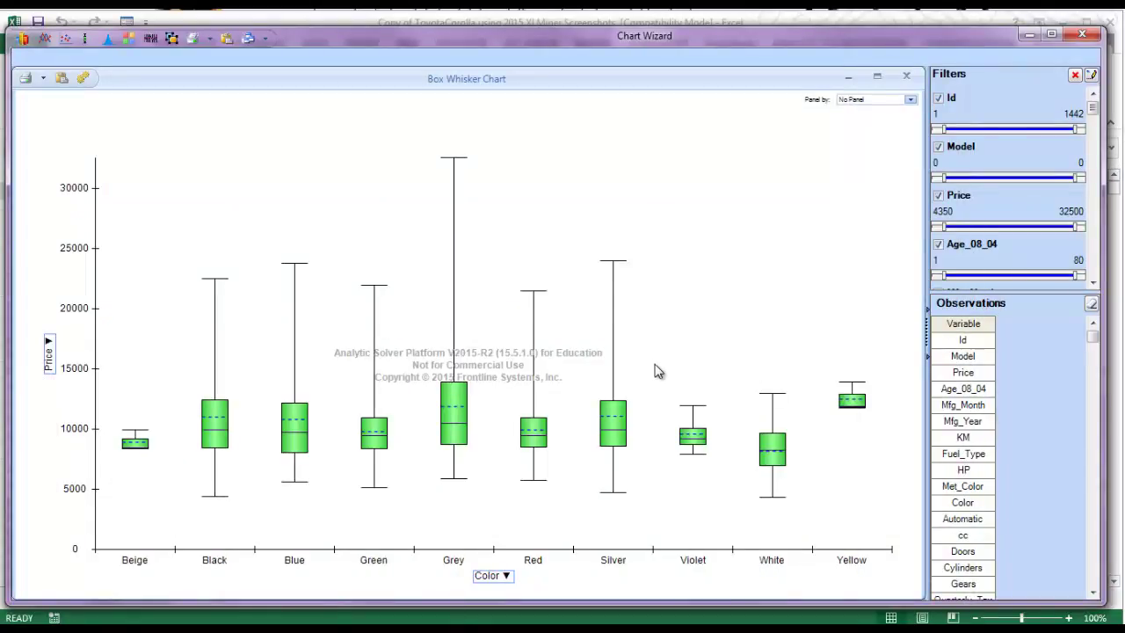